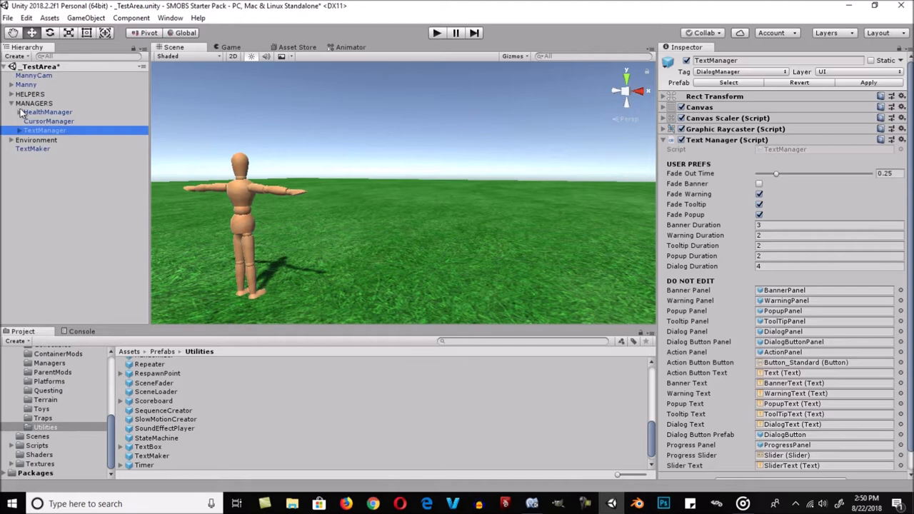
# - Collapse the MANAGERS group and locate the TextManager prefab in the project's Managers prefab folder
pyautogui.click(11, 103)
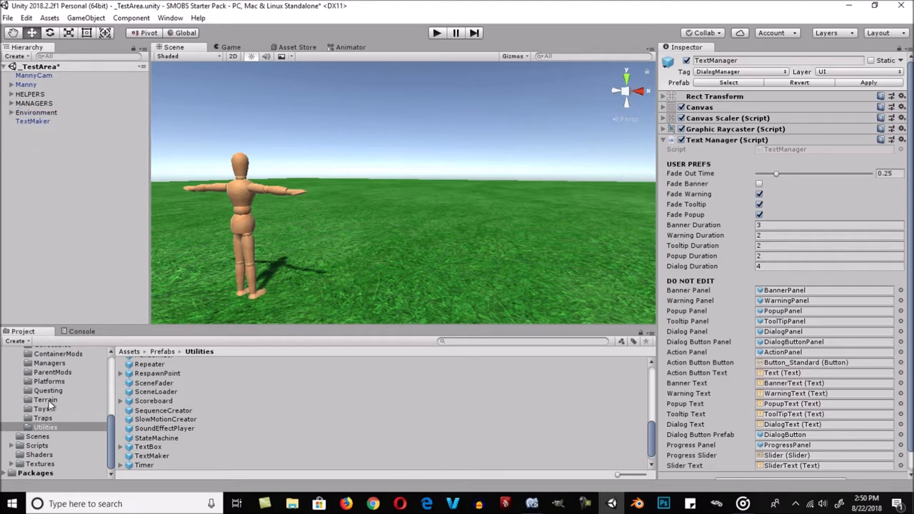
pyautogui.click(48, 363)
pyautogui.click(156, 398)
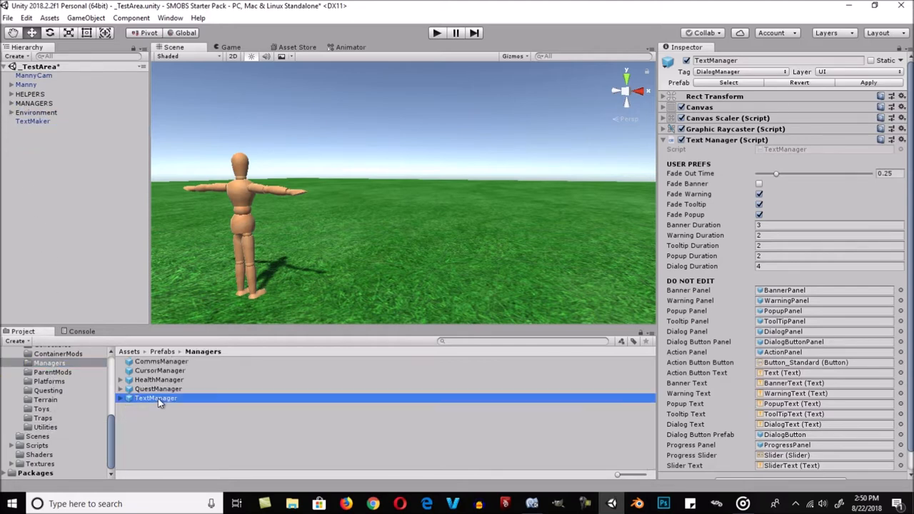
# - Select the TextMaker object and review its Hover Me tooltip and the available Text Style options, keeping Popup
pyautogui.click(39, 123)
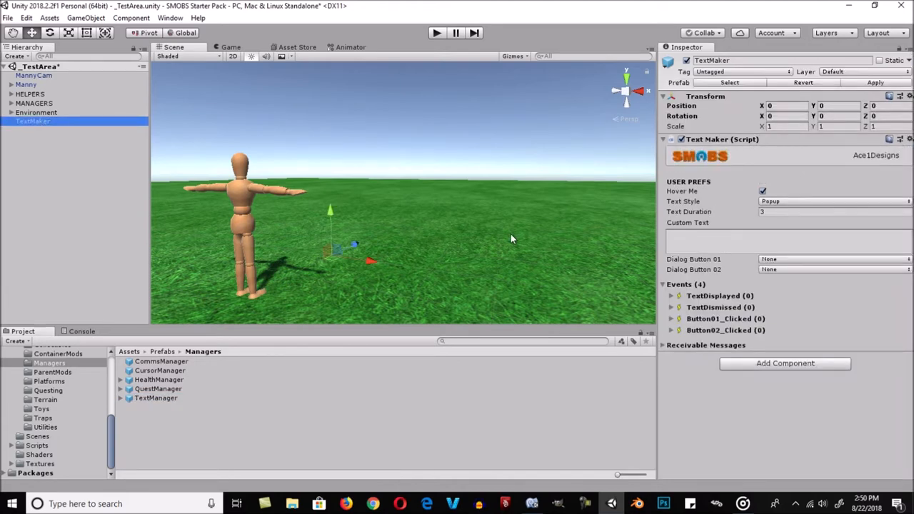
pyautogui.click(732, 192)
pyautogui.moveTo(732, 190)
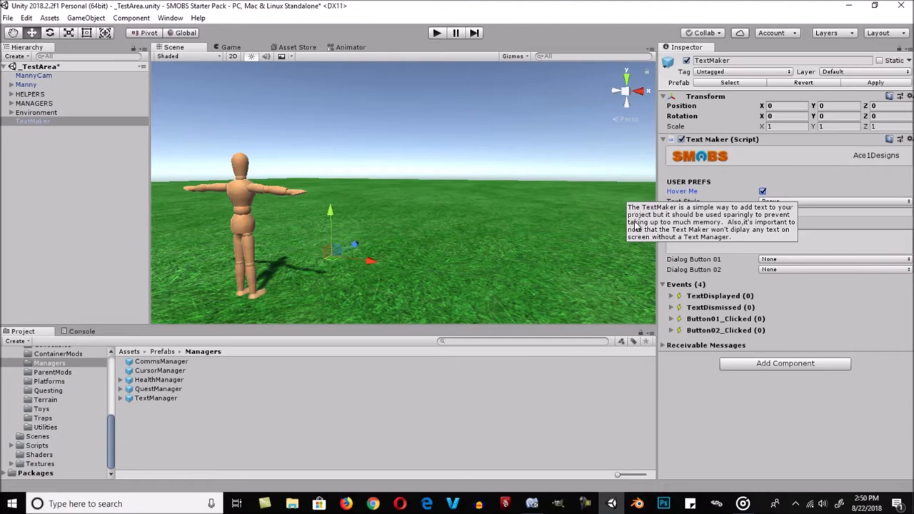
pyautogui.click(732, 203)
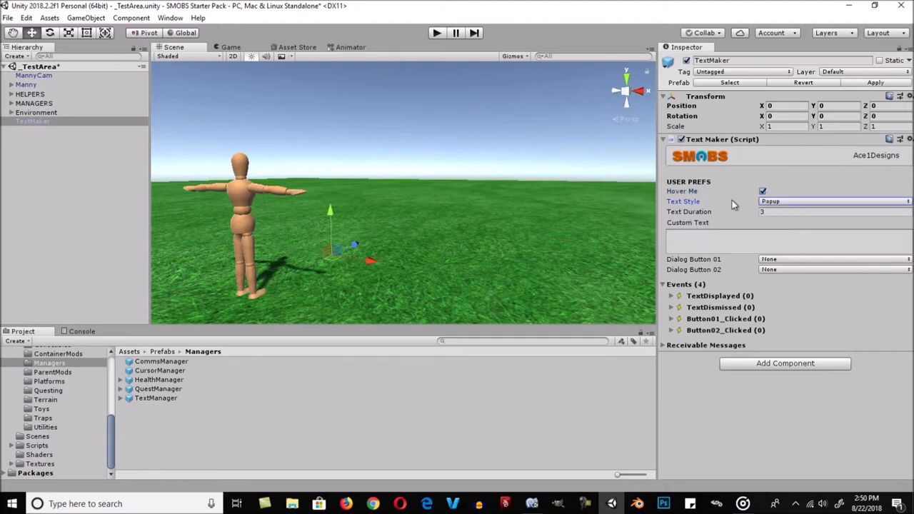
pyautogui.click(784, 200)
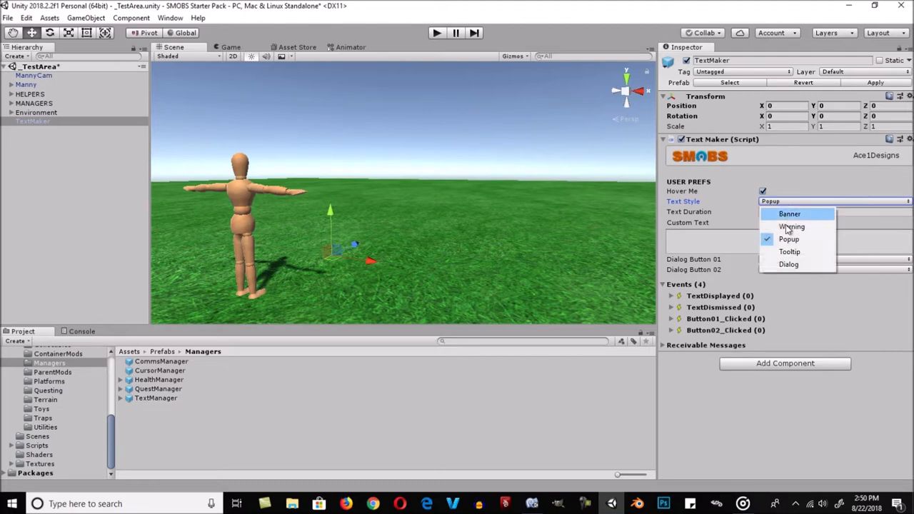
pyautogui.click(788, 240)
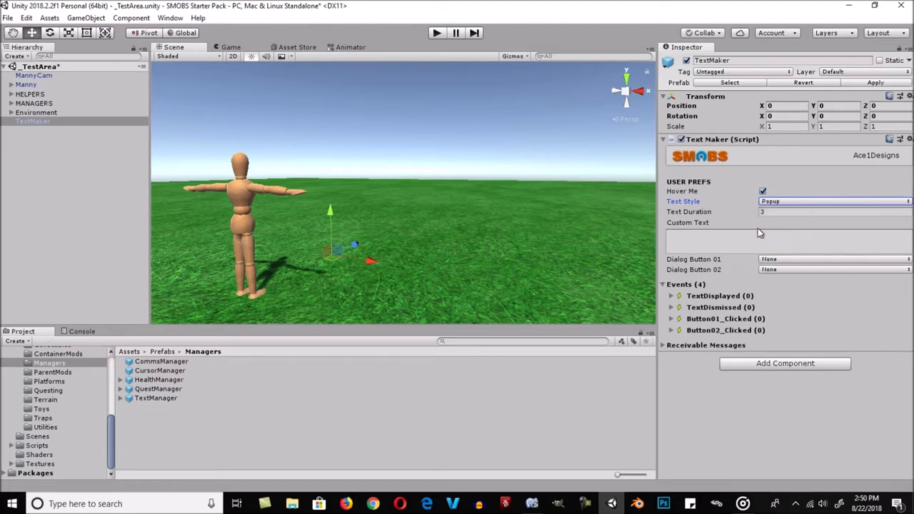
# - Review the TextMaker's Text Duration, Custom Text and Dialog Button 01 and 02 settings, keeping Dialog Button 01 at None
pyautogui.click(734, 214)
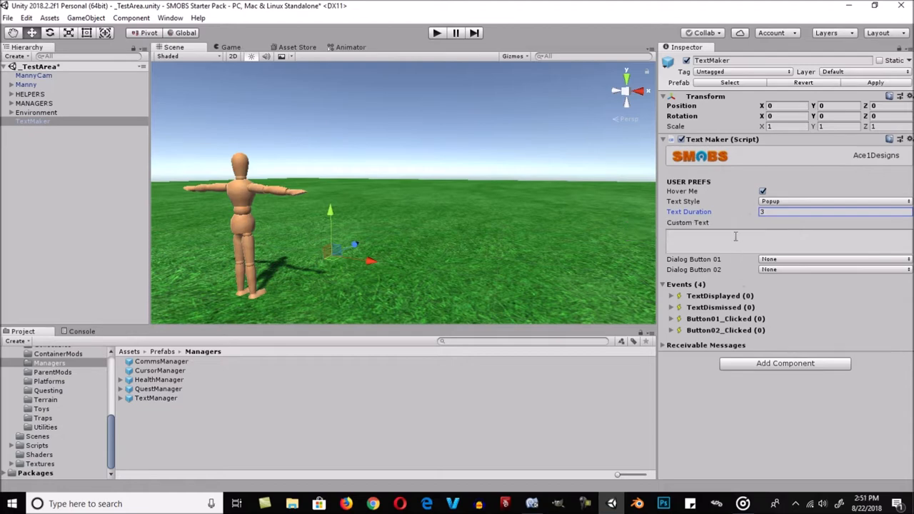
pyautogui.click(734, 242)
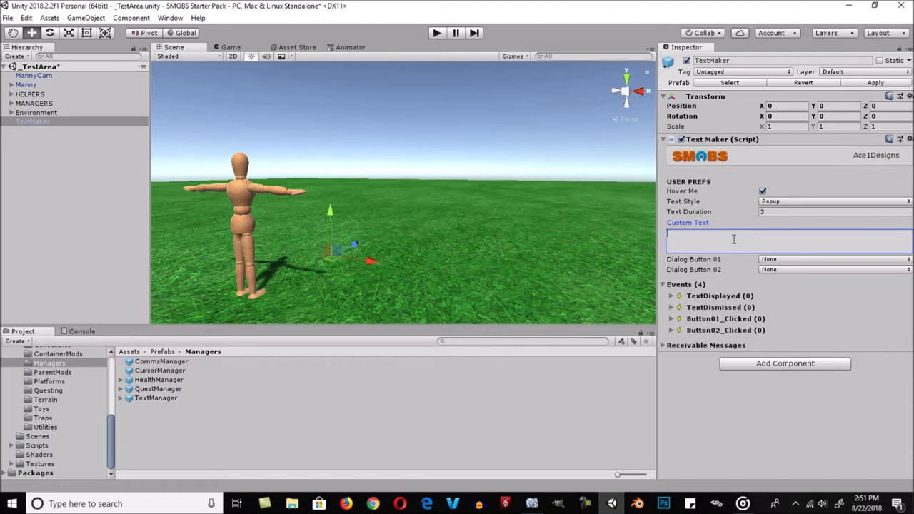
pyautogui.click(737, 260)
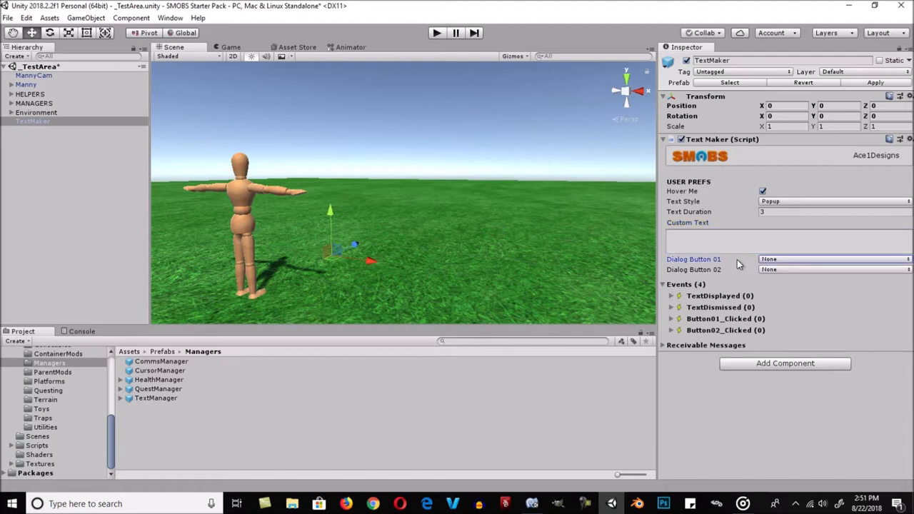
pyautogui.click(742, 272)
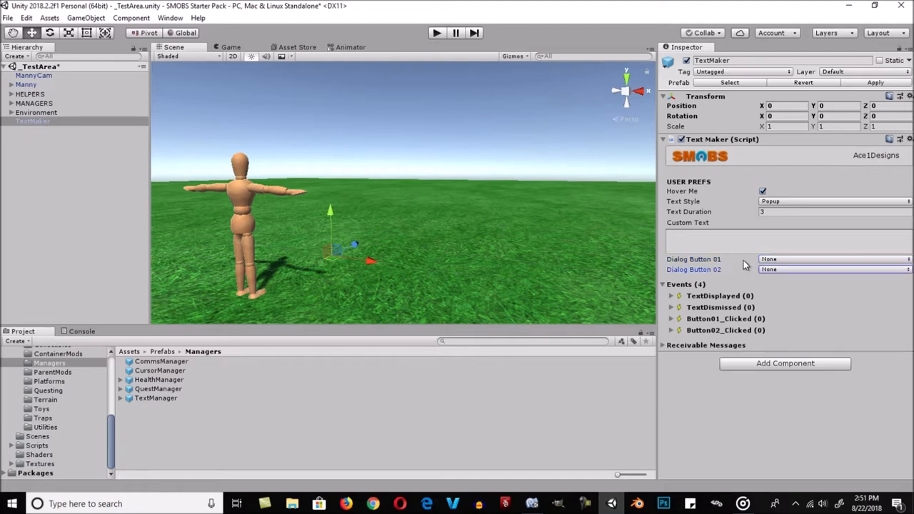
pyautogui.click(745, 262)
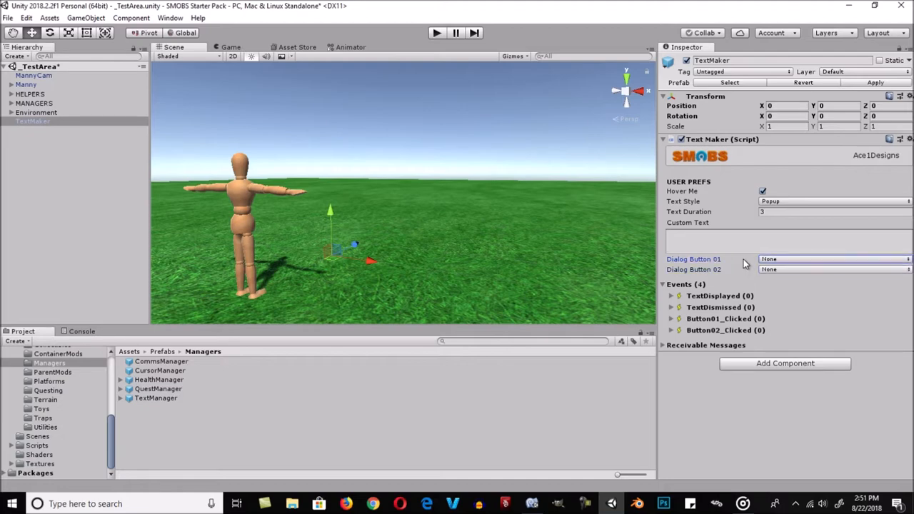
pyautogui.click(773, 259)
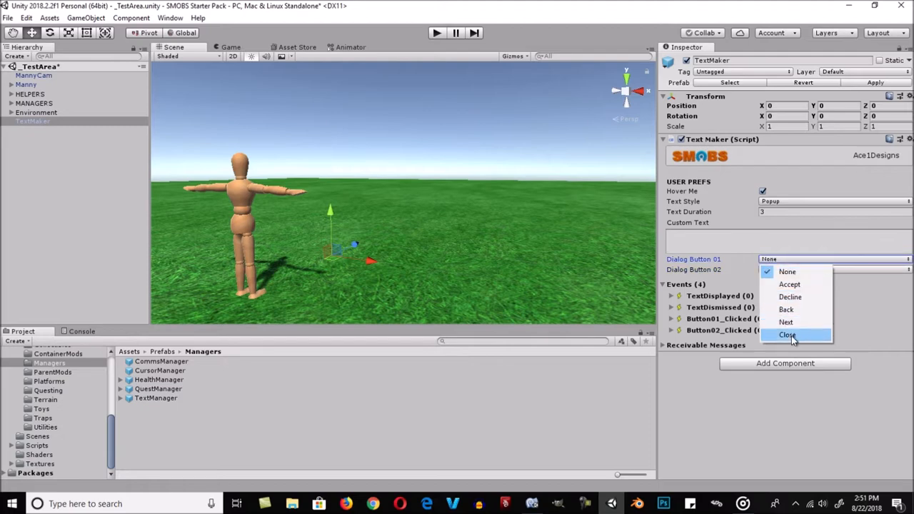
pyautogui.click(788, 272)
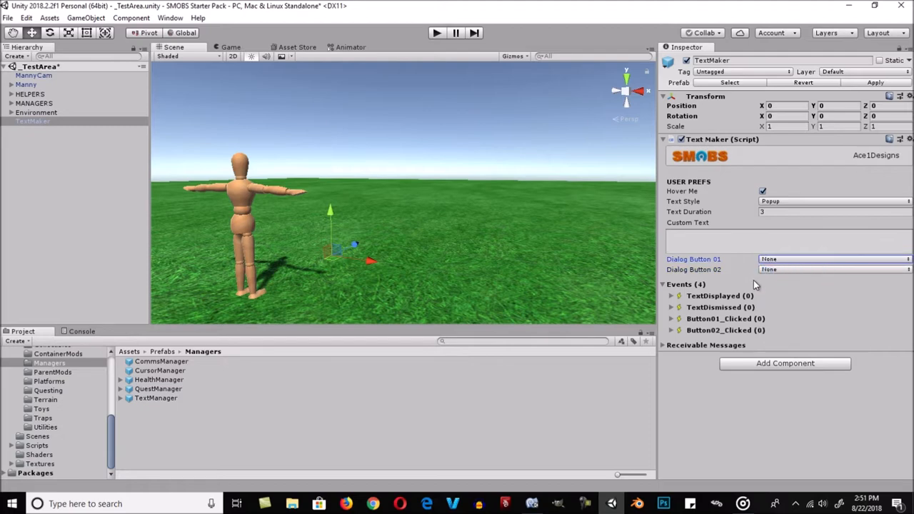
# - Examine the TextMaker's TextDisplayed, TextDismissed, Button01_Clicked and Button02_Clicked event lists one by one
pyautogui.click(672, 296)
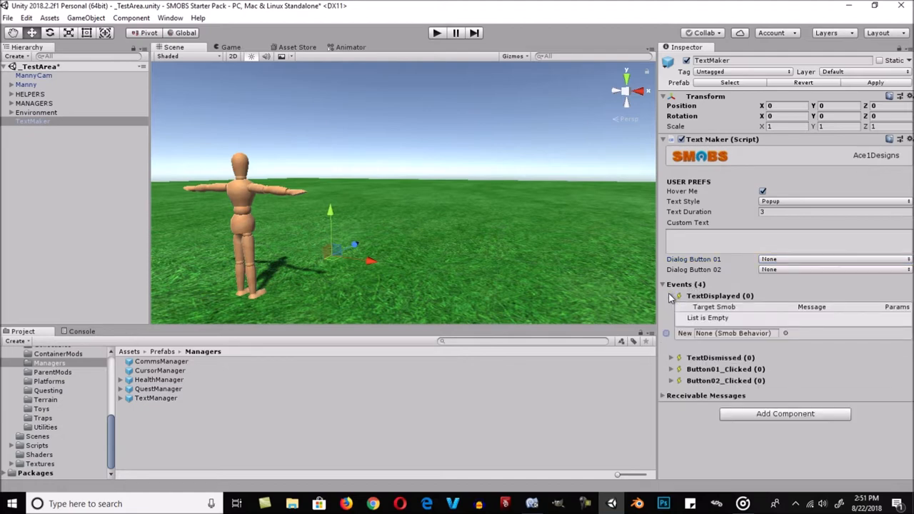
pyautogui.click(672, 296)
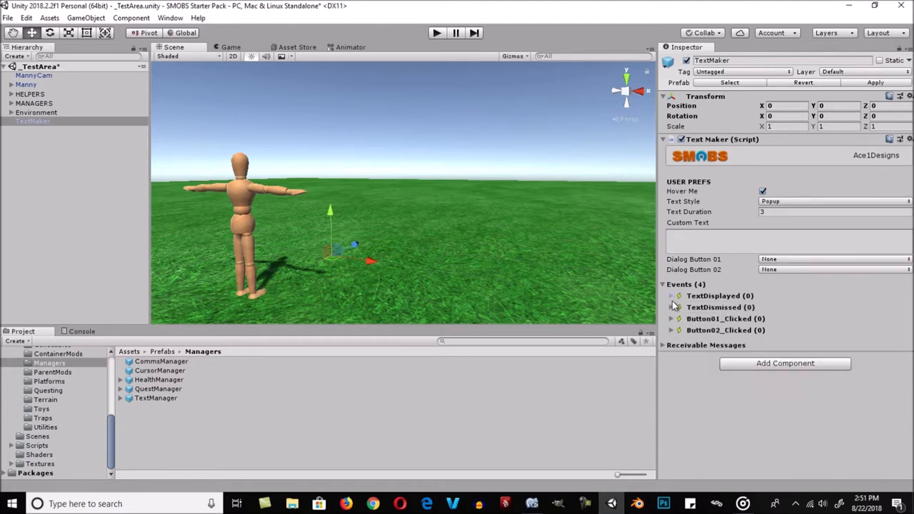
pyautogui.click(673, 307)
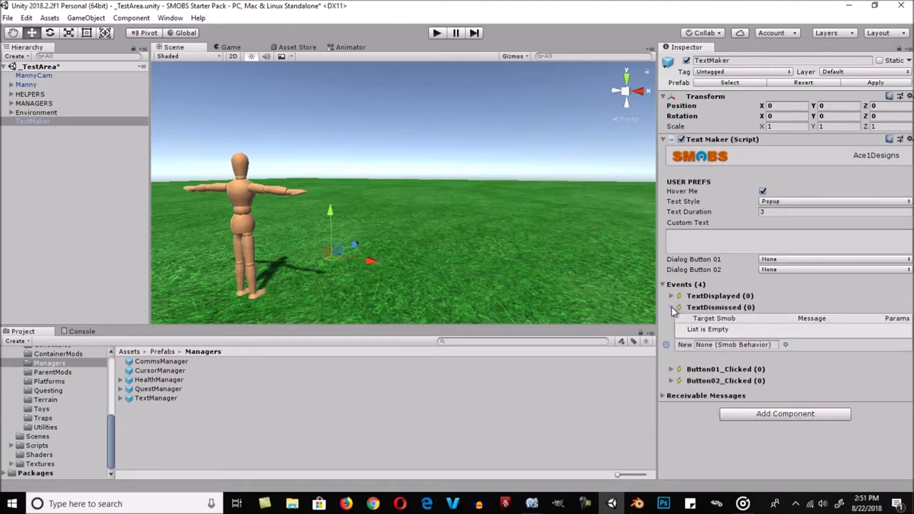
pyautogui.click(673, 307)
pyautogui.click(673, 318)
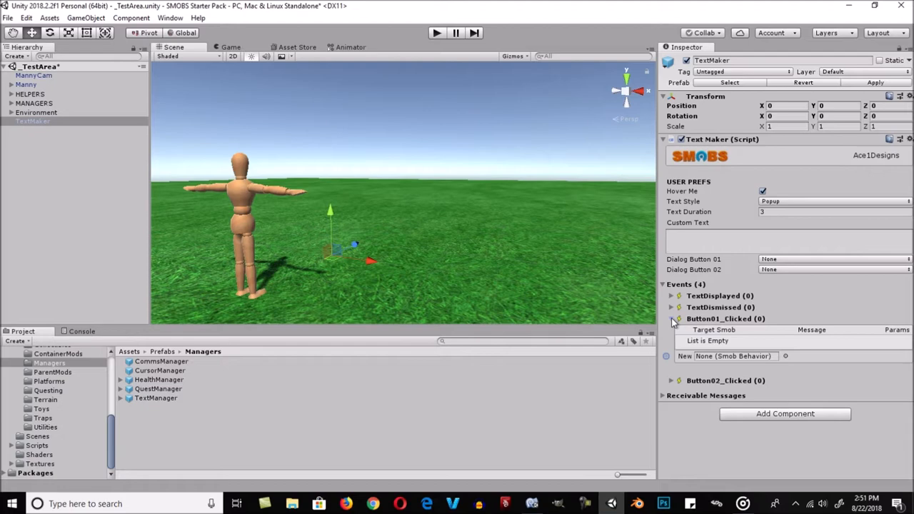
pyautogui.click(672, 319)
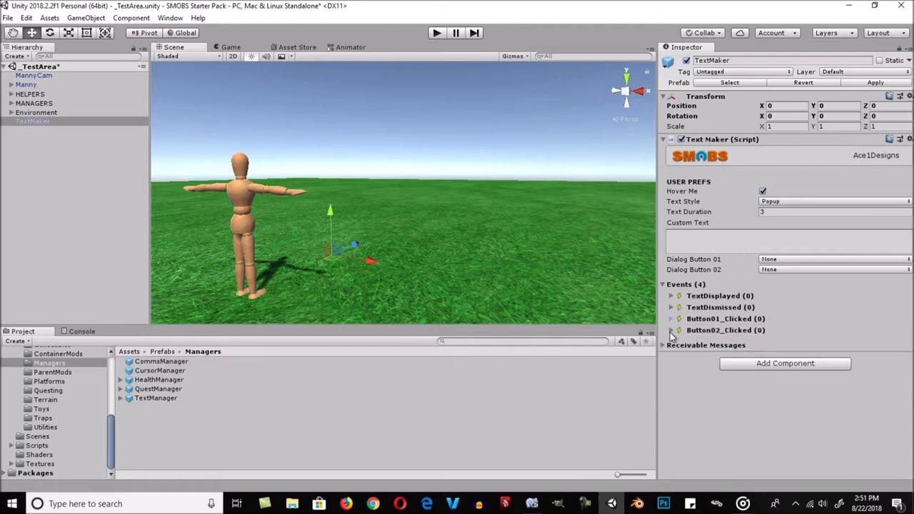
pyautogui.click(671, 330)
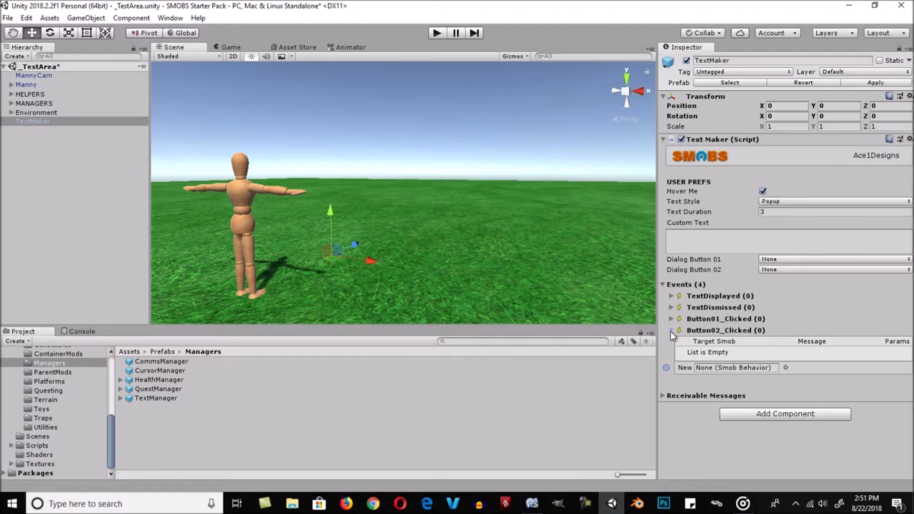
pyautogui.click(671, 330)
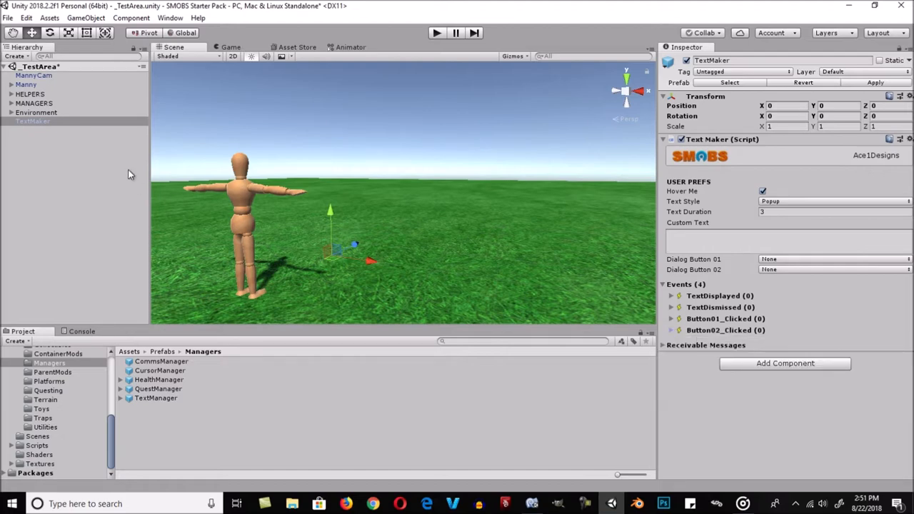
# - Set the TextMaker's Custom Text to "Smobs are Awesome!!!" and its Text Style to Banner
pyautogui.click(79, 123)
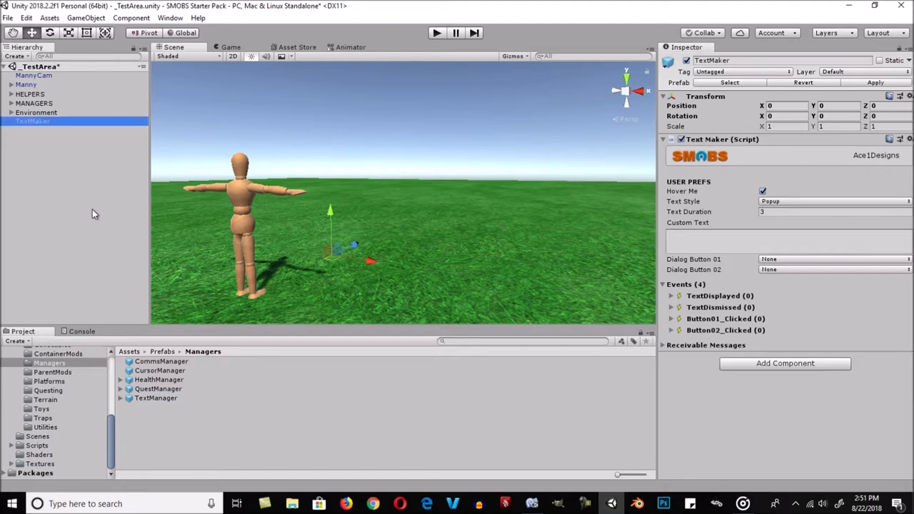
pyautogui.click(701, 242)
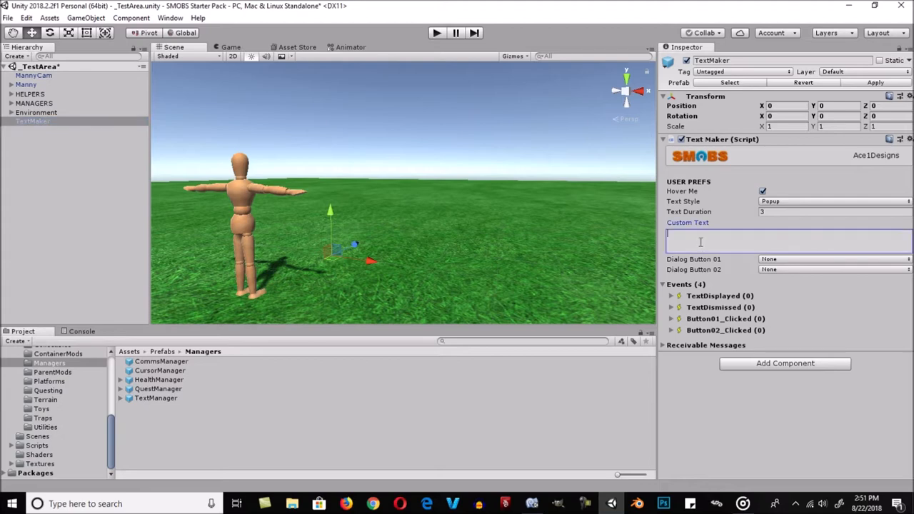
pyautogui.write('Smobs are Awesome!!!')
pyautogui.click(794, 201)
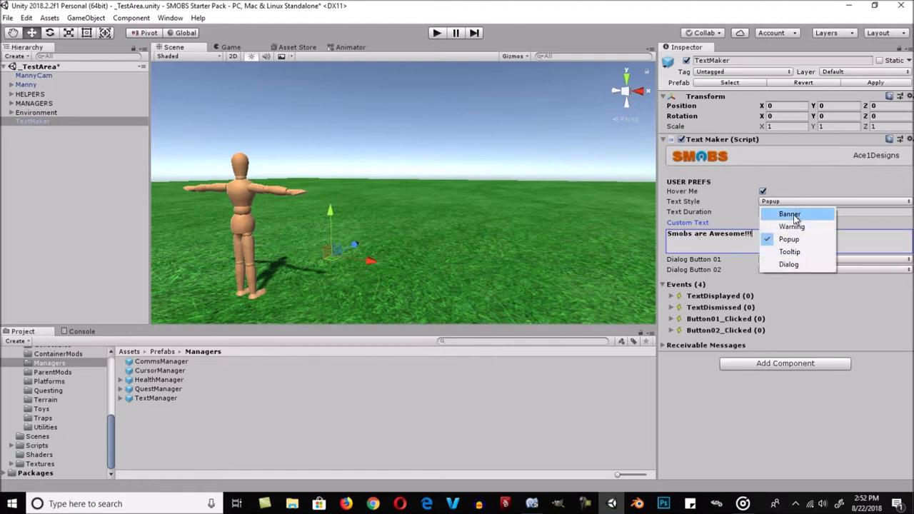
pyautogui.click(795, 216)
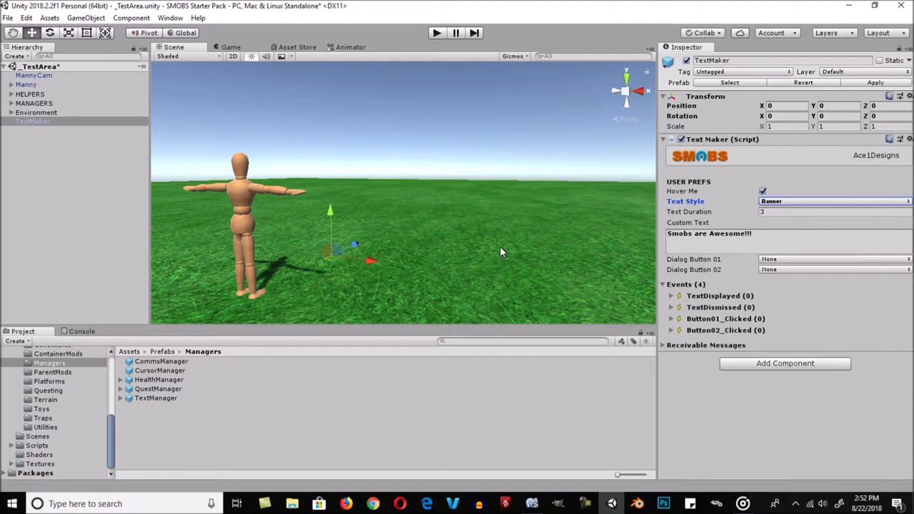
# - Add the PushButton prefab from the ButtonsAndLevers folder to the scene hierarchy
pyautogui.scroll(4, 60, 427)
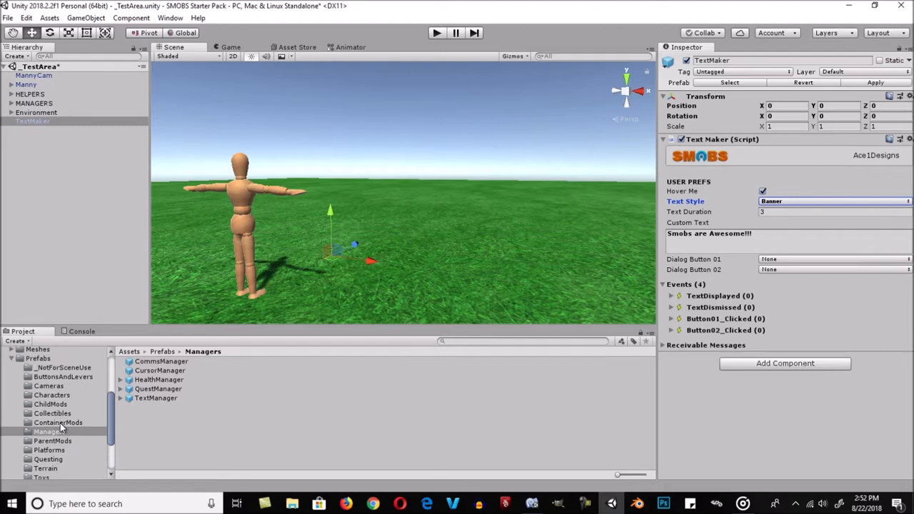
pyautogui.click(63, 377)
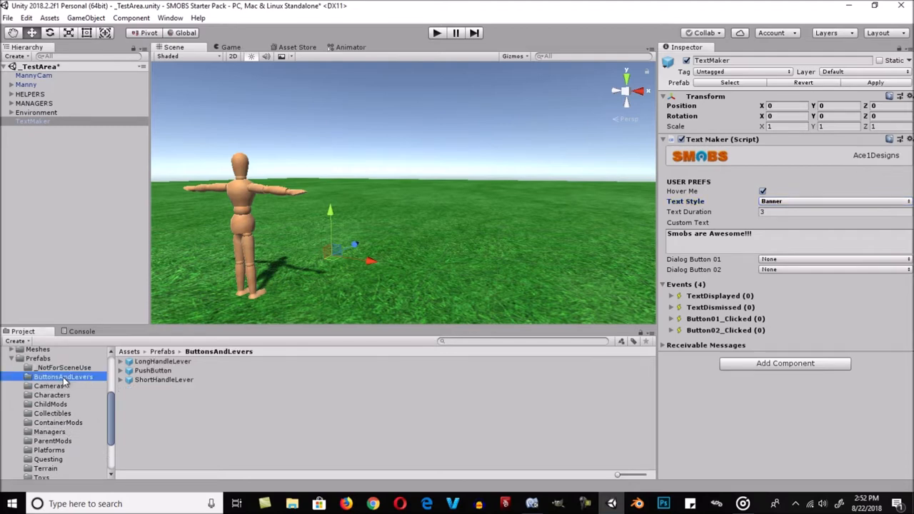
pyautogui.click(150, 372)
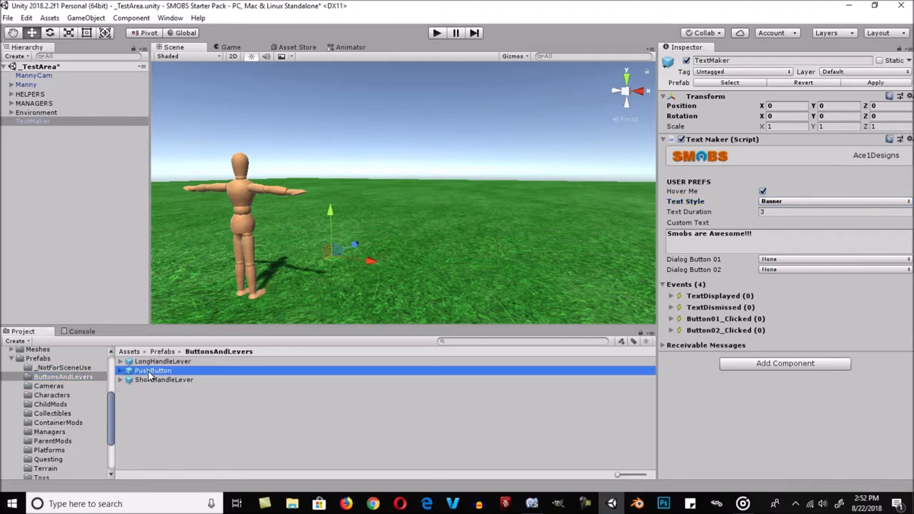
pyautogui.moveTo(152, 375); pyautogui.dragTo(100, 230)
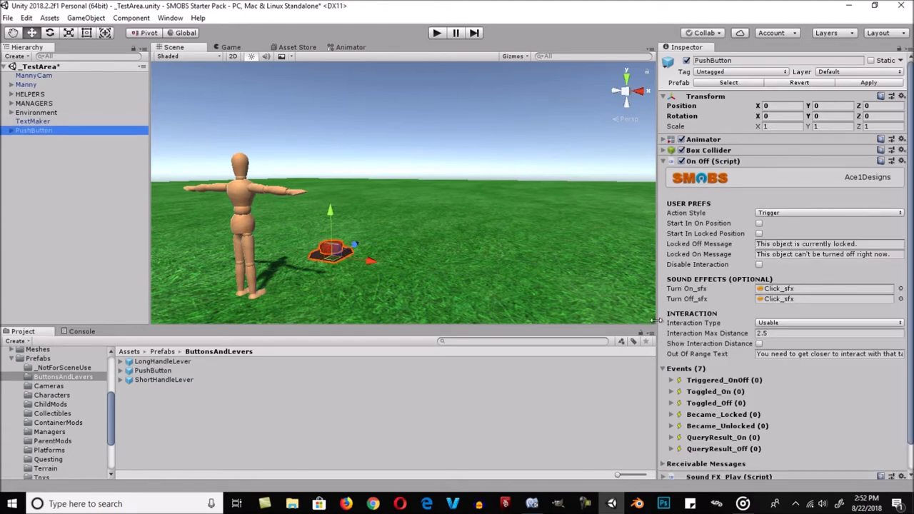
# - Add TextMaker as a target of the PushButton's Triggered_OnOff event with the DisplayText message
pyautogui.scroll(-2, 703, 334)
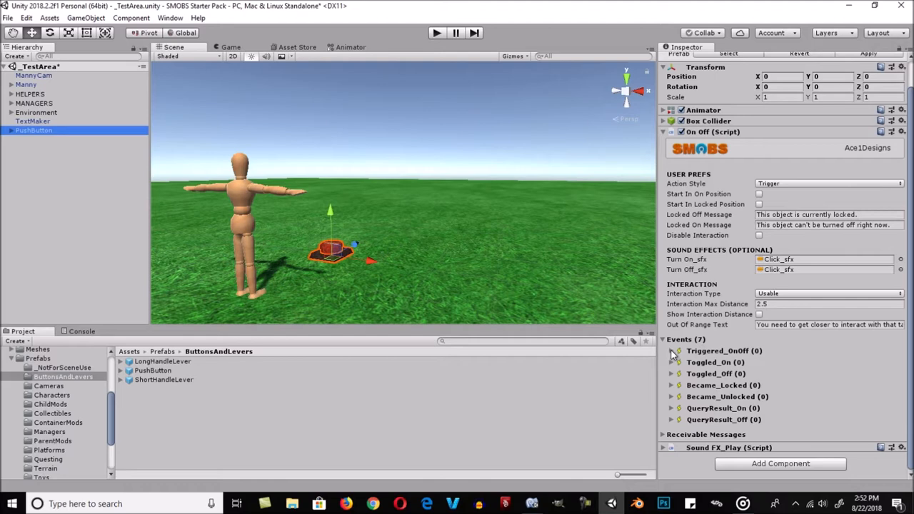
pyautogui.click(672, 352)
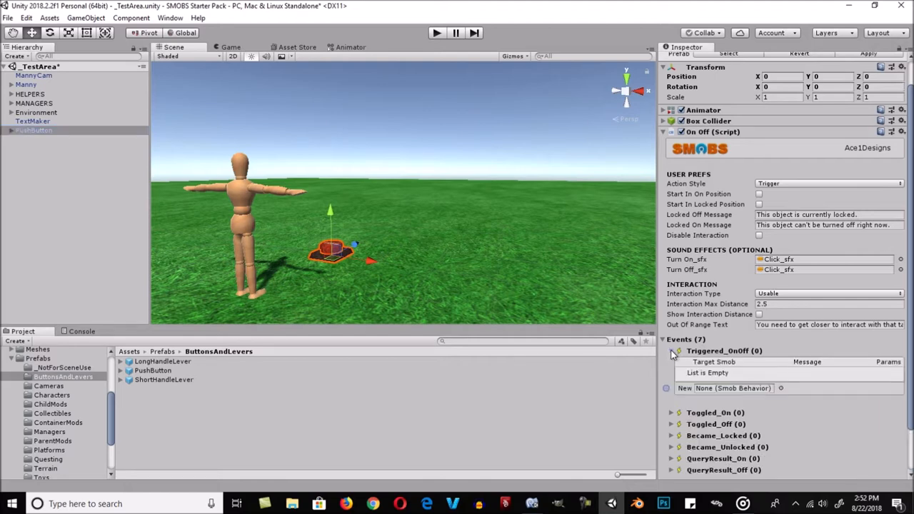
pyautogui.moveTo(33, 129); pyautogui.dragTo(731, 390)
pyautogui.click(805, 388)
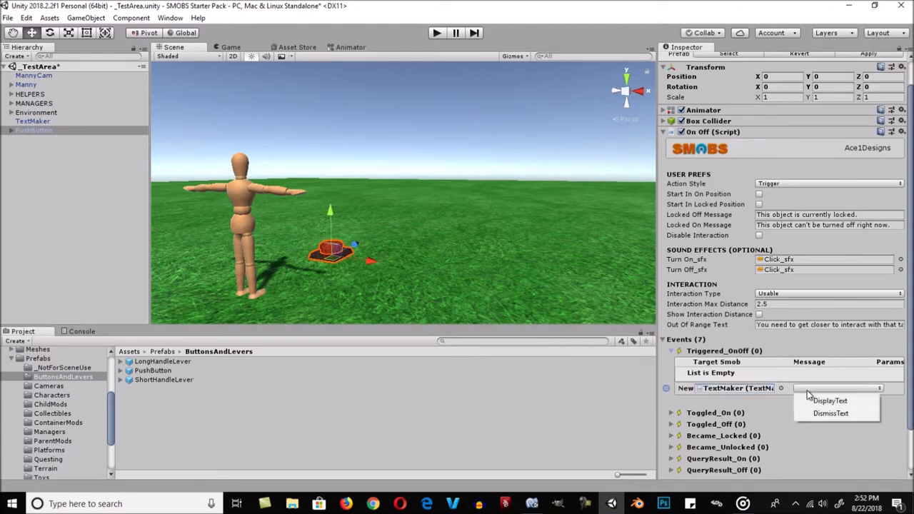
pyautogui.click(816, 400)
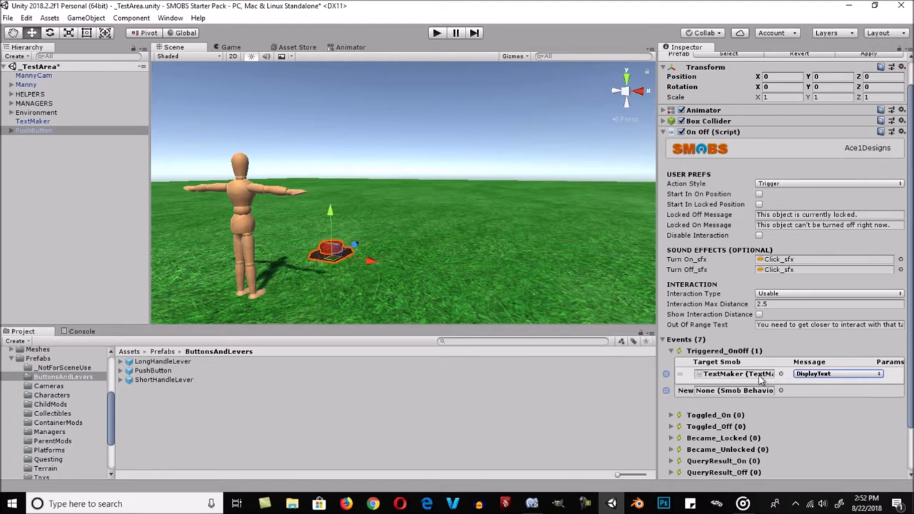
# - Run the scene and push the red button in the game to test the banner text
pyautogui.click(435, 32)
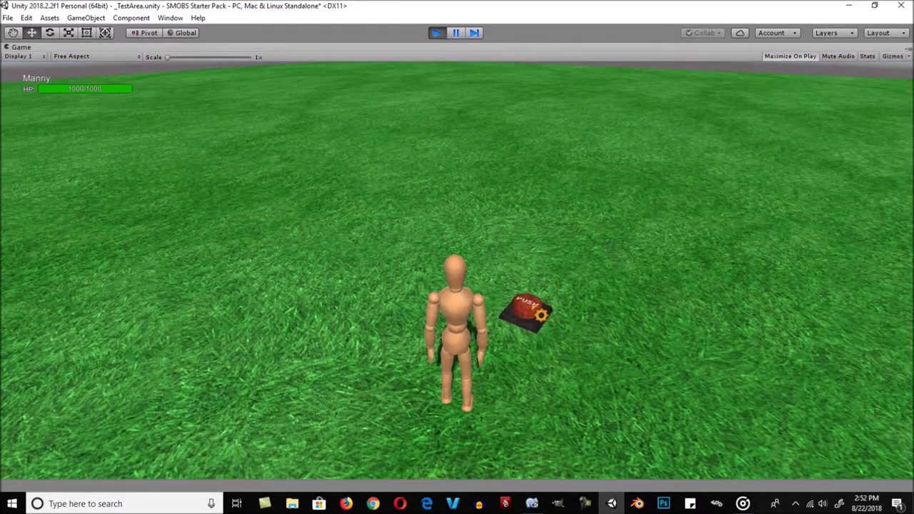
pyautogui.click(532, 306)
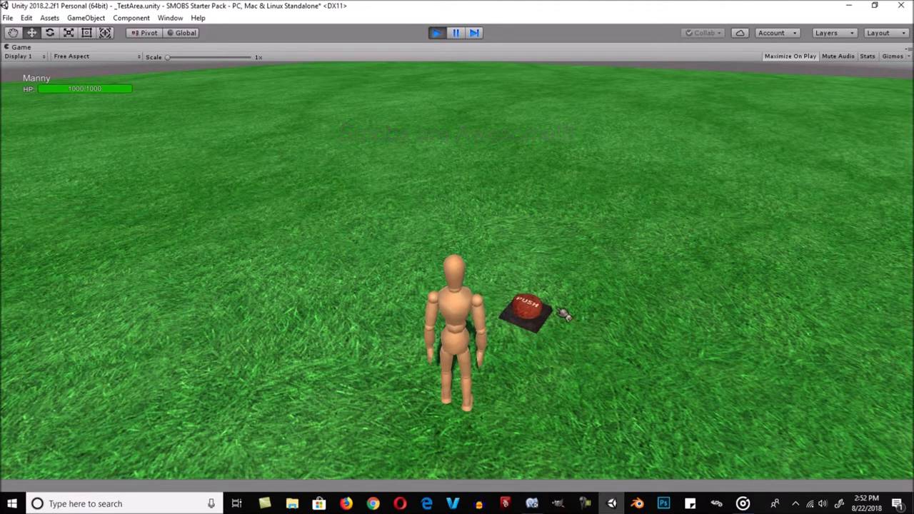
# - Push the red button in the running game again to retest the banner text, and stop the scene
pyautogui.click(535, 308)
pyautogui.moveTo(554, 382)
pyautogui.mouseDown(button='right')
pyautogui.moveTo(557, 352)
pyautogui.moveTo(559, 364)
pyautogui.mouseUp(button='right')
pyautogui.click(532, 327)
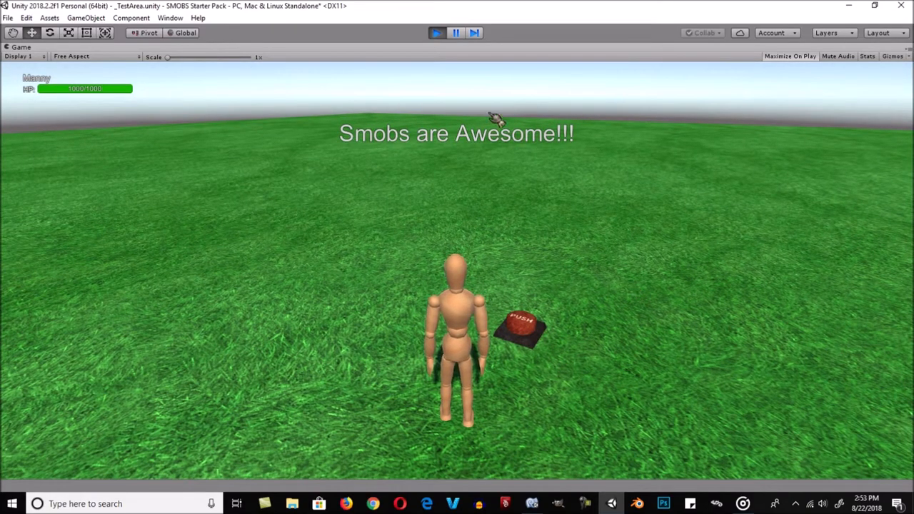
pyautogui.click(437, 32)
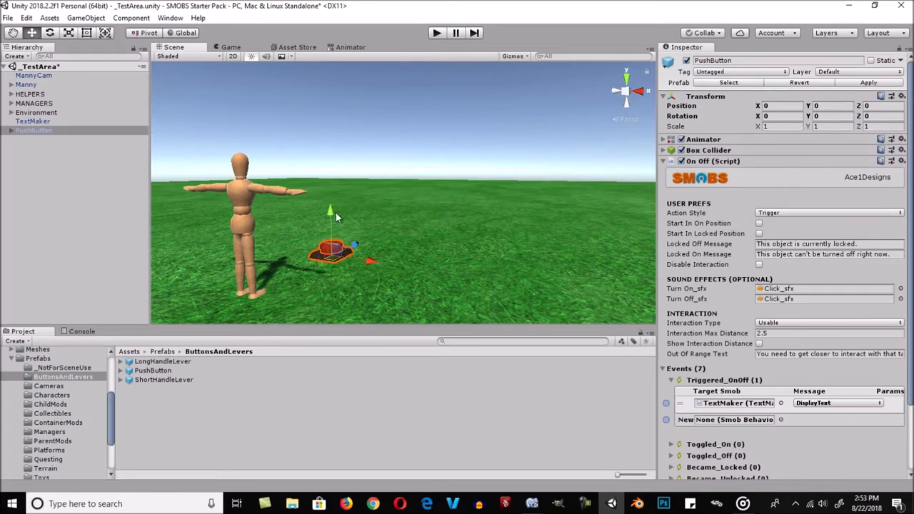
# - Set the TextMaker object's Text Style to Dialog
pyautogui.click(49, 123)
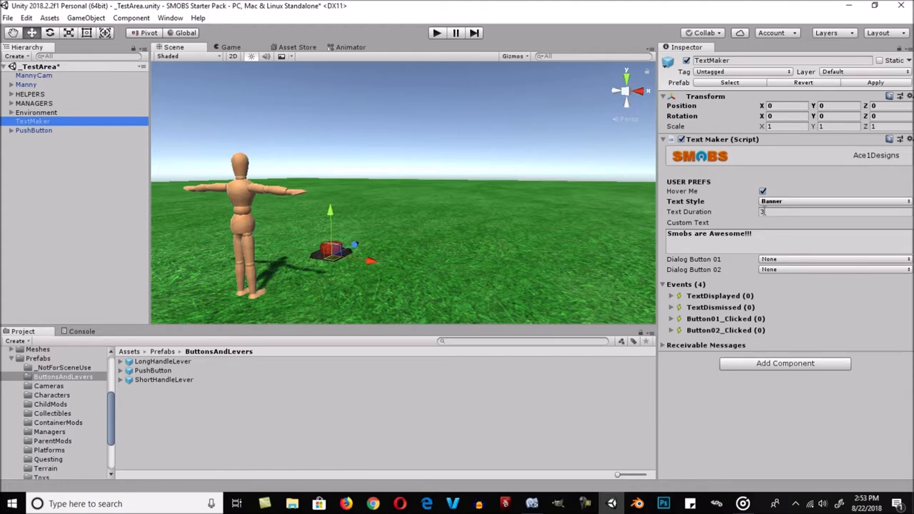
pyautogui.click(782, 203)
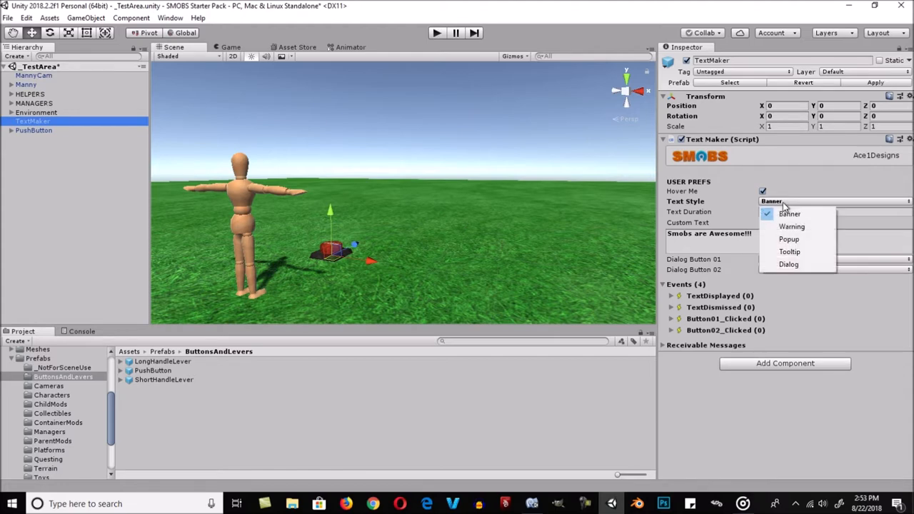
pyautogui.click(790, 265)
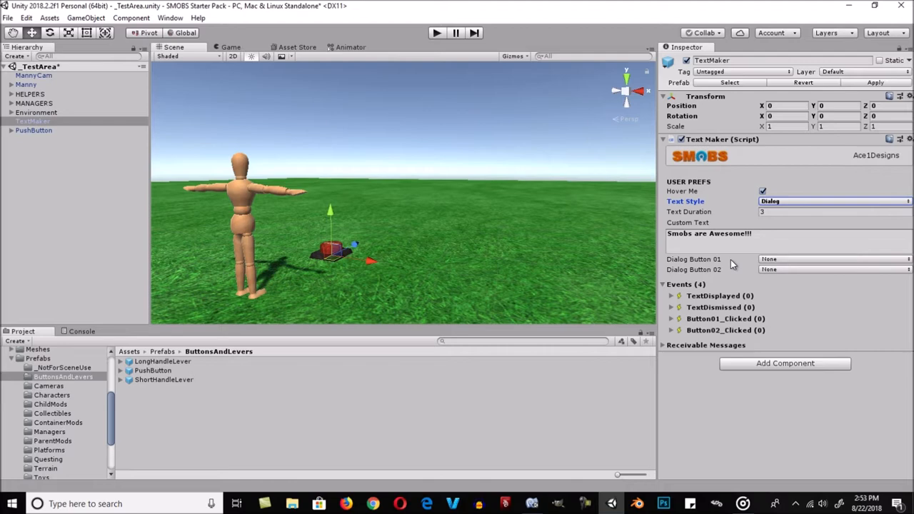
# - Set the TextMaker's Dialog Button 01 to Accept and Dialog Button 02 to Decline
pyautogui.click(733, 260)
pyautogui.click(777, 261)
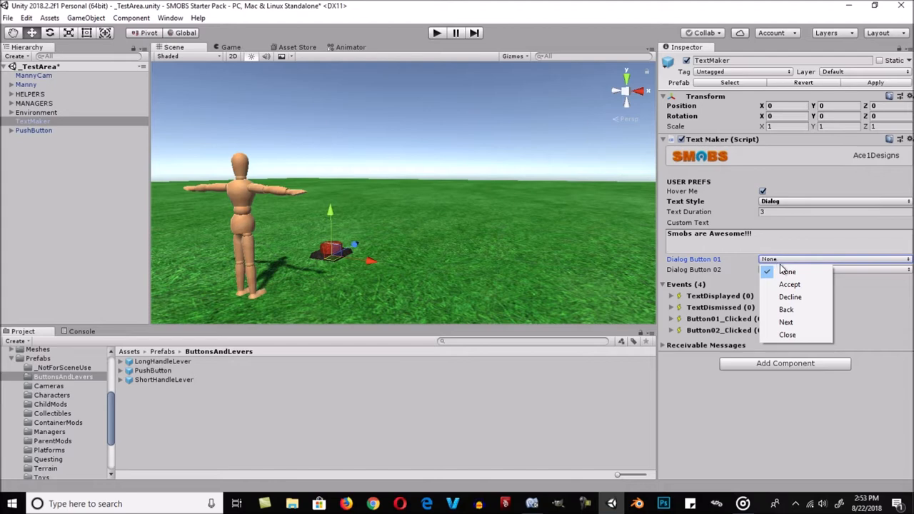
pyautogui.click(805, 286)
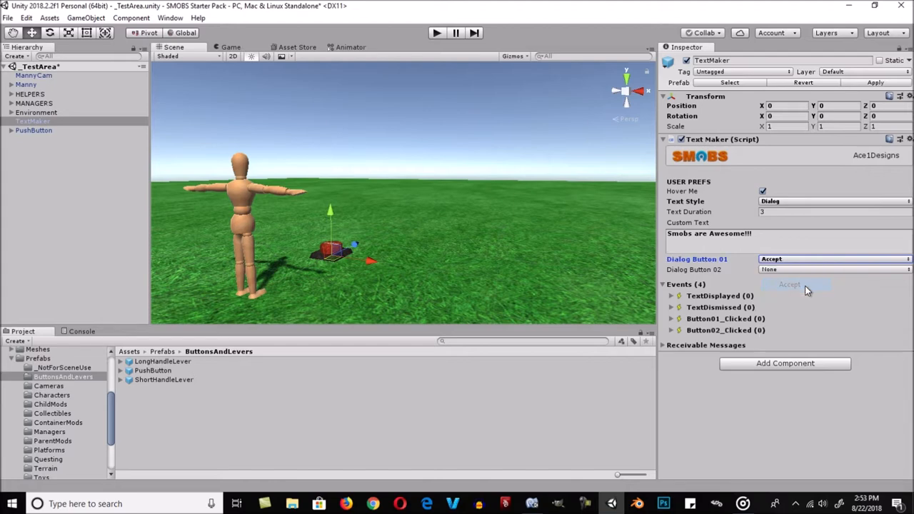
pyautogui.click(787, 270)
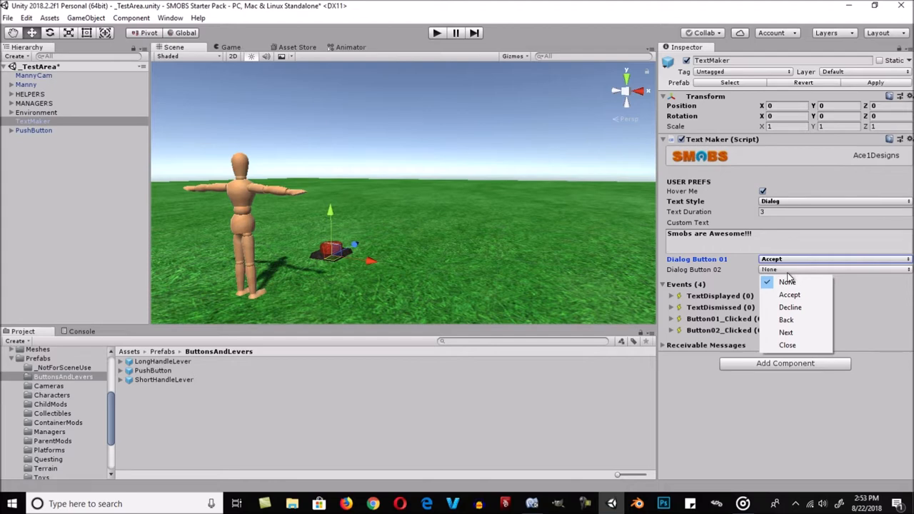
pyautogui.click(807, 308)
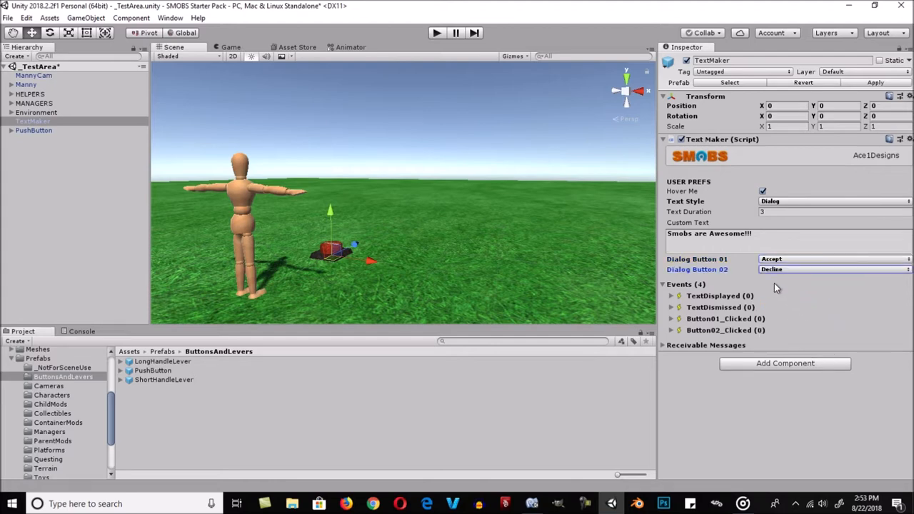
# - Run the scene, test the red button's dialog with both the Accept and Decline answers, and stop the scene
pyautogui.click(437, 34)
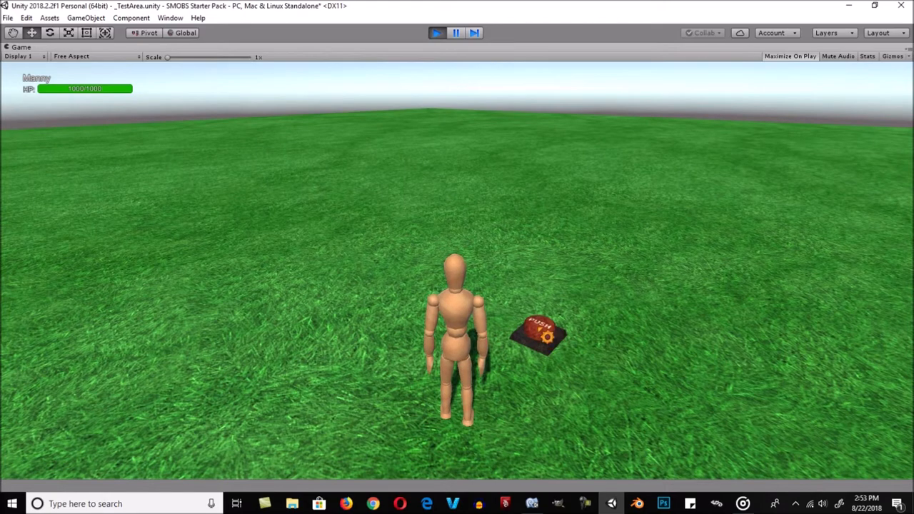
pyautogui.click(542, 336)
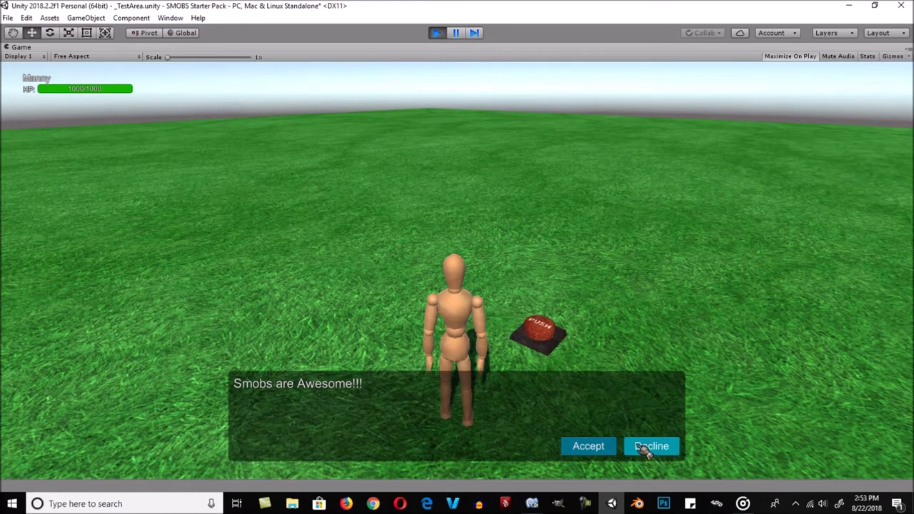
pyautogui.click(605, 450)
pyautogui.click(540, 330)
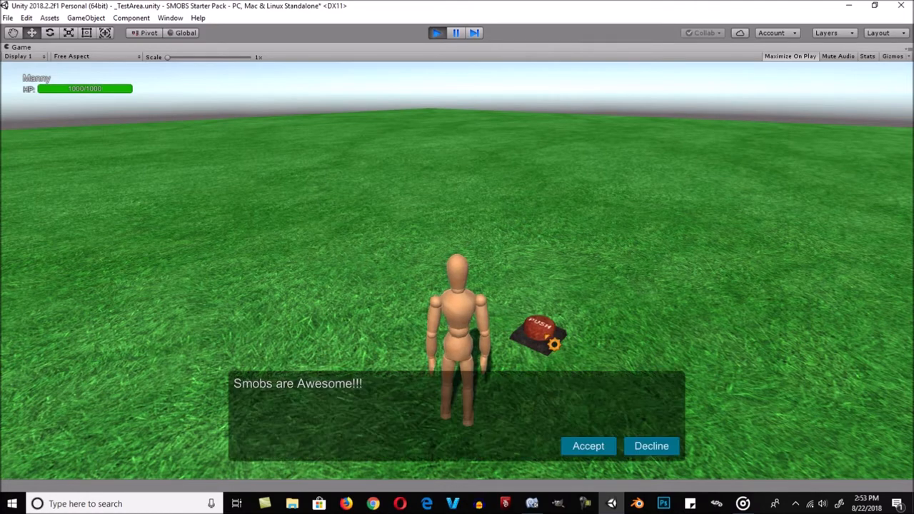
pyautogui.click(654, 448)
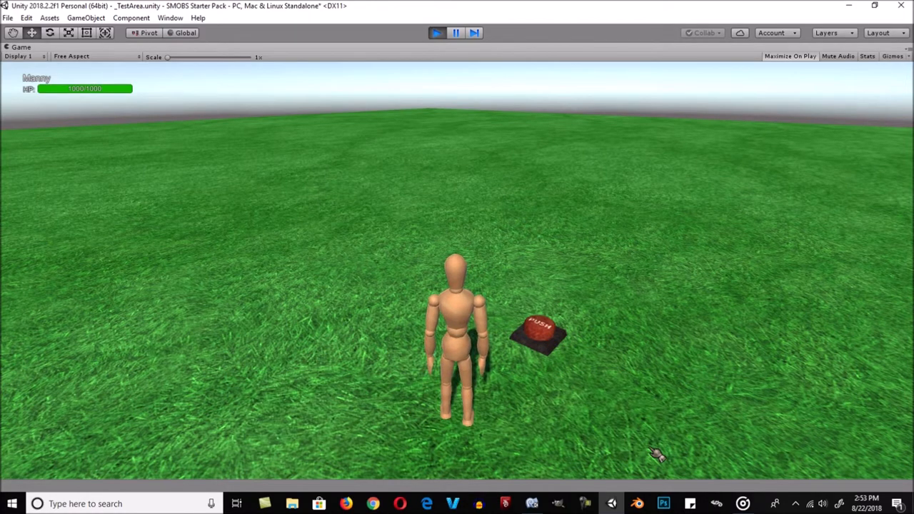
pyautogui.click(436, 32)
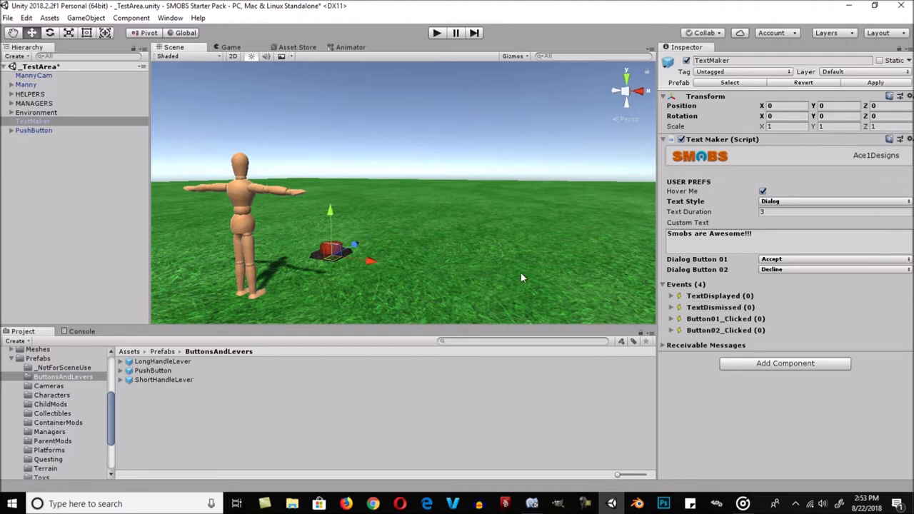
# - Examine the user preferences of the TextManager under MANAGERS, such as fade options and text durations, and clear the selection
pyautogui.moveTo(122, 107)
pyautogui.mouseDown()
pyautogui.moveTo(20, 114)
pyautogui.moveTo(13, 104)
pyautogui.moveTo(41, 133)
pyautogui.mouseUp()
pyautogui.click(41, 133)
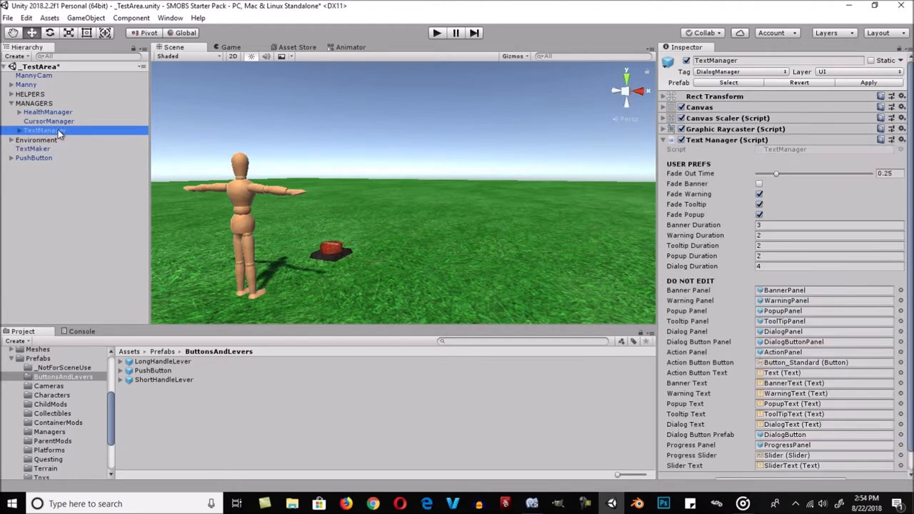
pyautogui.click(12, 104)
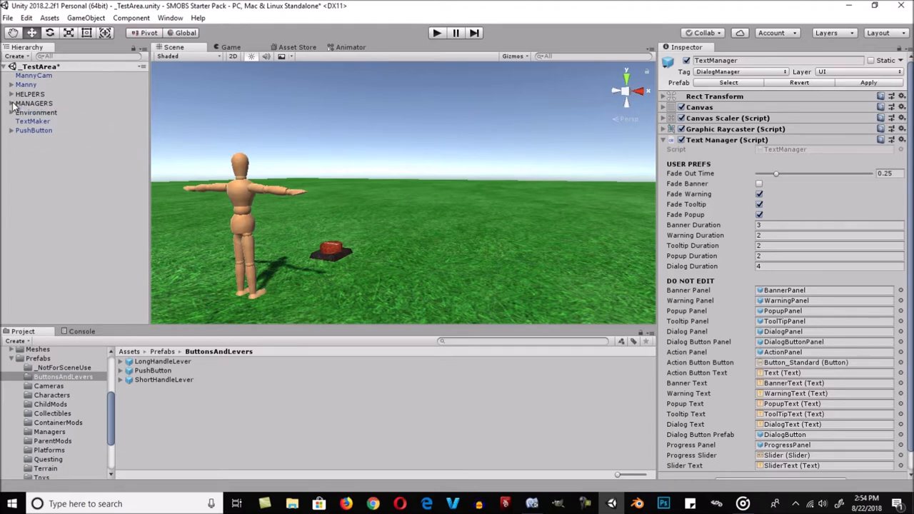
pyautogui.click(62, 204)
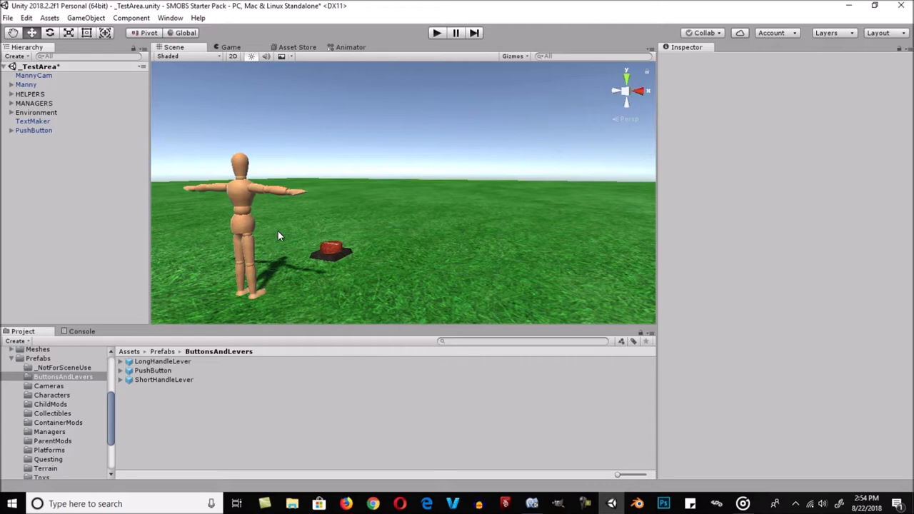